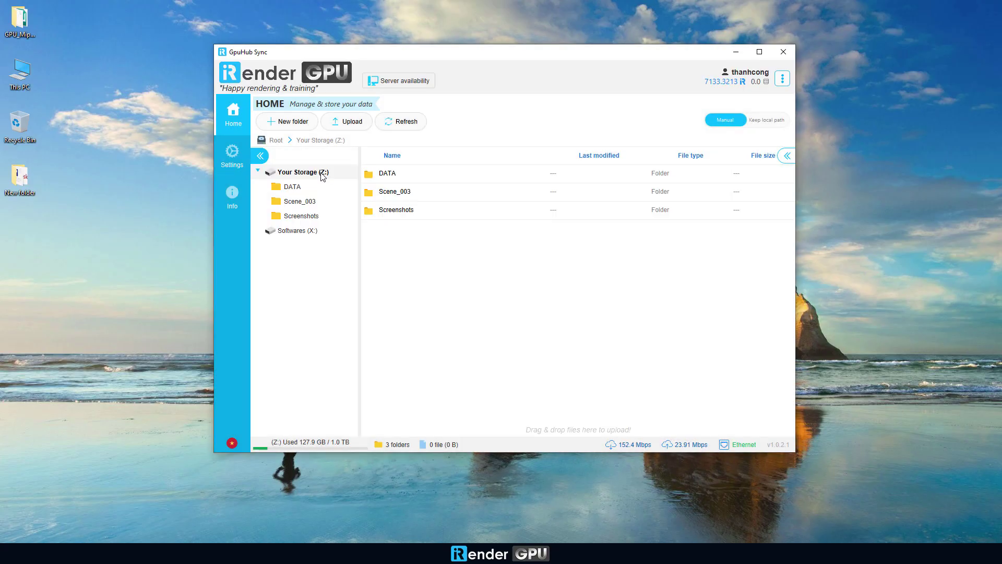
- Upload the GPU_MipMap_Race_Ring folder to Your Storage (Z:) and refresh the storage list
{"action": "left_click_drag", "start_coordinate": [19, 21], "coordinate": [479, 290]}
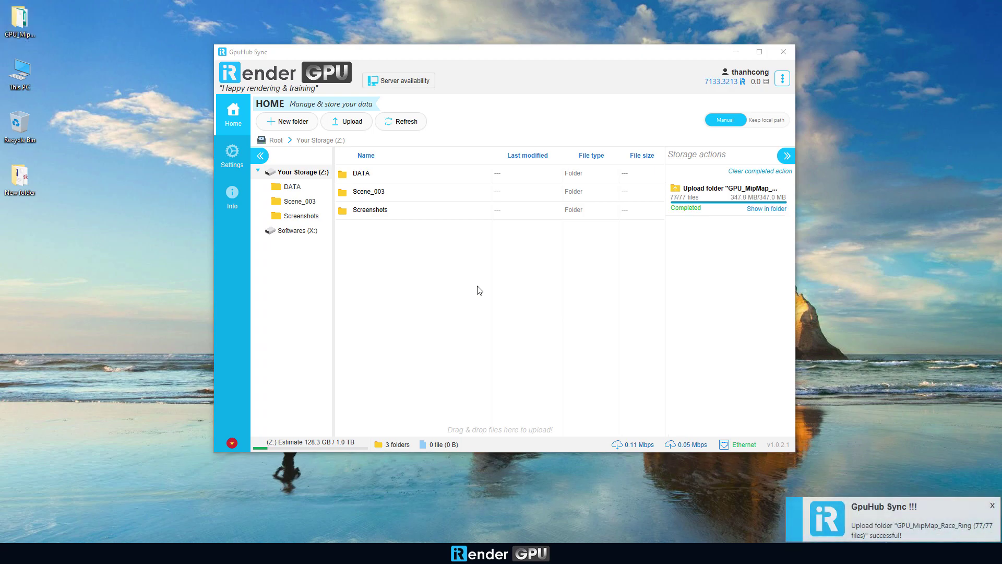
{"action": "left_click", "coordinate": [398, 122]}
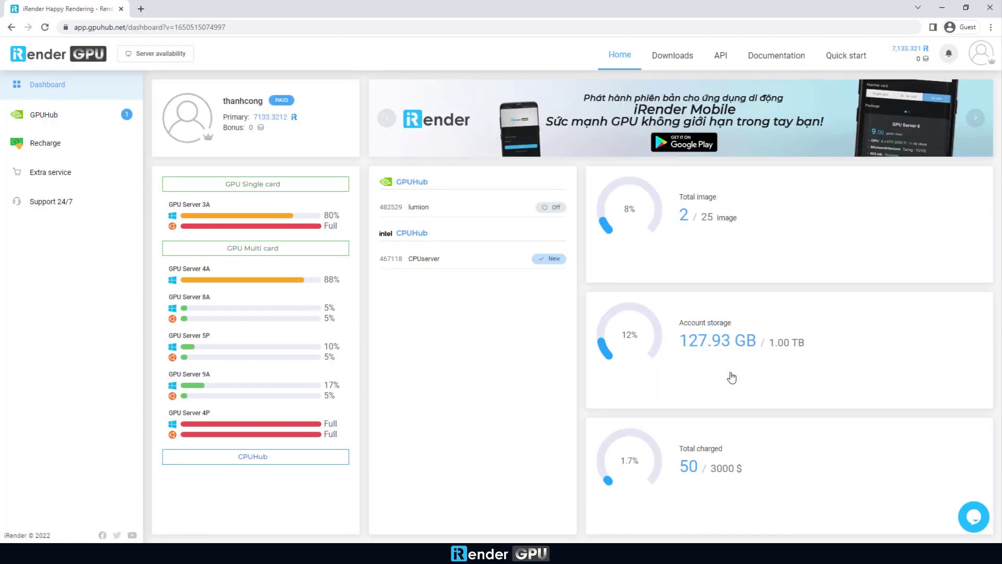
- Create a GPU Server 9A image with 8 x RTX 3090 and boot the machine
{"action": "left_click", "coordinate": [71, 119]}
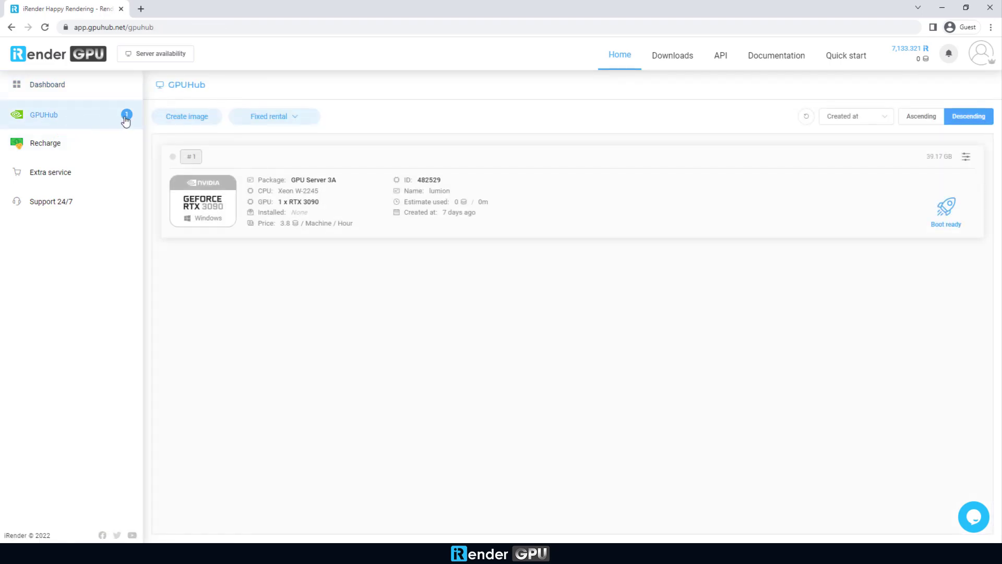
{"action": "left_click", "coordinate": [179, 117]}
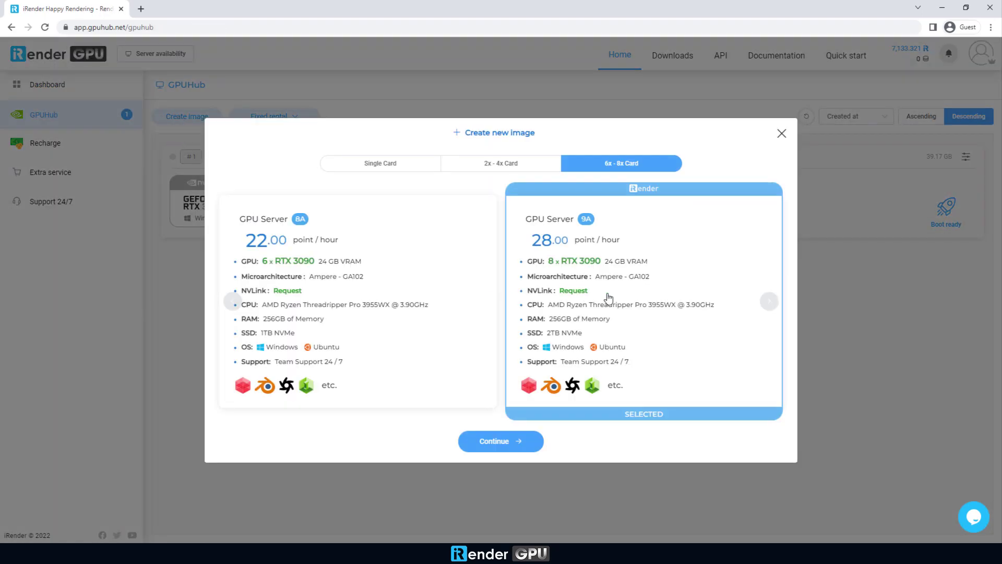
{"action": "left_click", "coordinate": [501, 441]}
{"action": "left_click", "coordinate": [482, 284]}
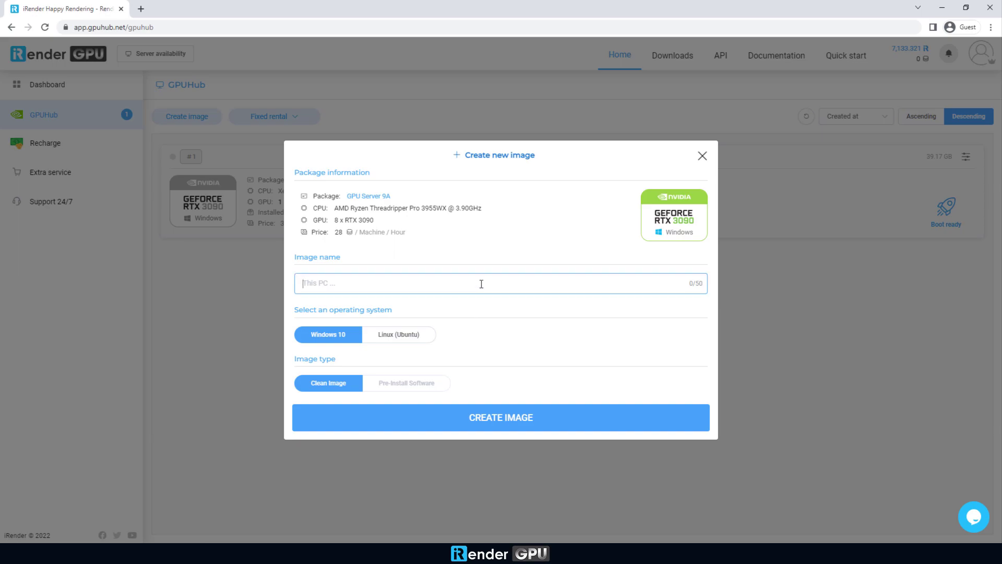
{"action": "left_click", "coordinate": [496, 413]}
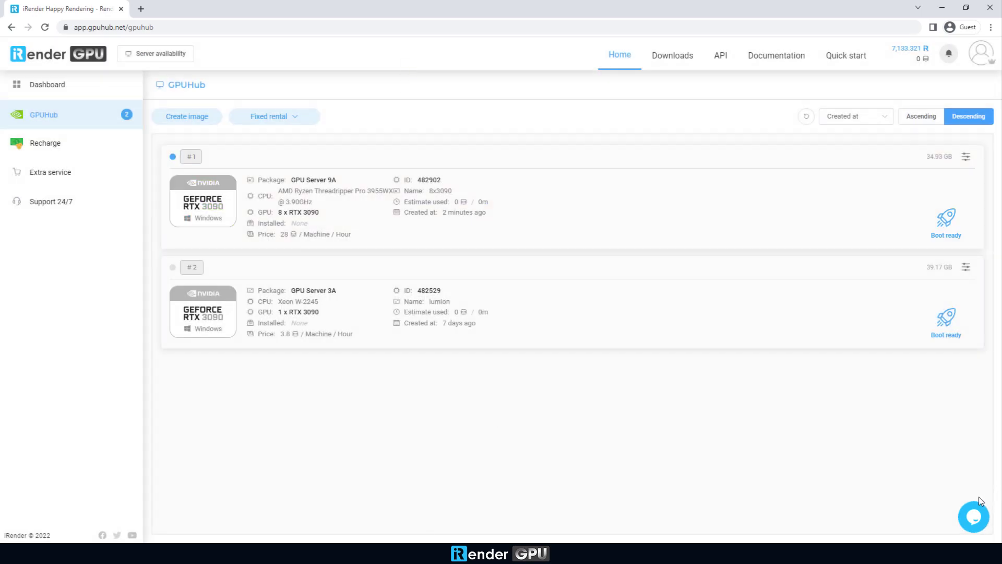
{"action": "left_click", "coordinate": [945, 225]}
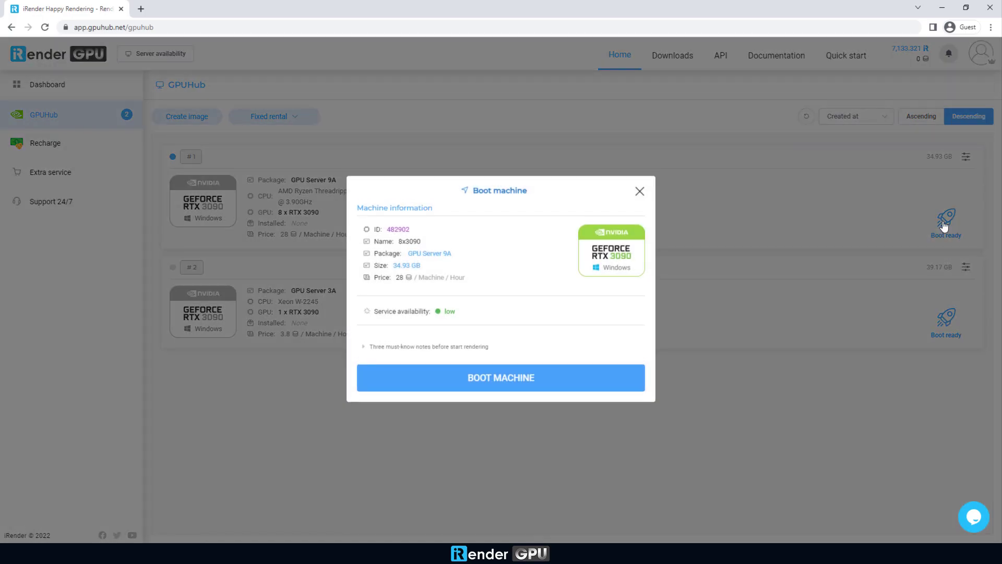
{"action": "left_click", "coordinate": [500, 384]}
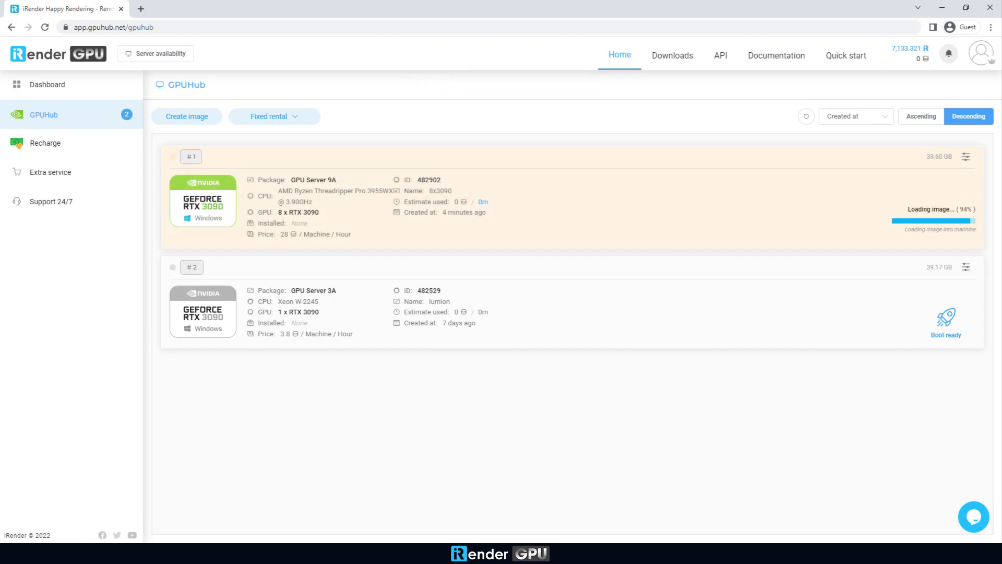
- Connect to the primary server via the .rdp file, entering the account password and accepting the certificate
{"action": "left_click", "coordinate": [946, 219]}
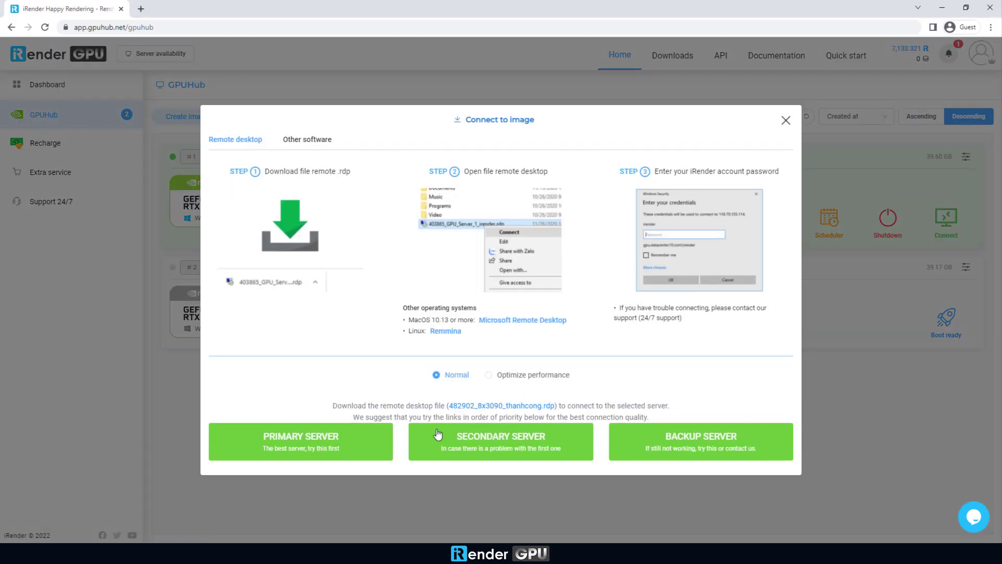
{"action": "left_click", "coordinate": [327, 450]}
{"action": "left_click", "coordinate": [572, 331]}
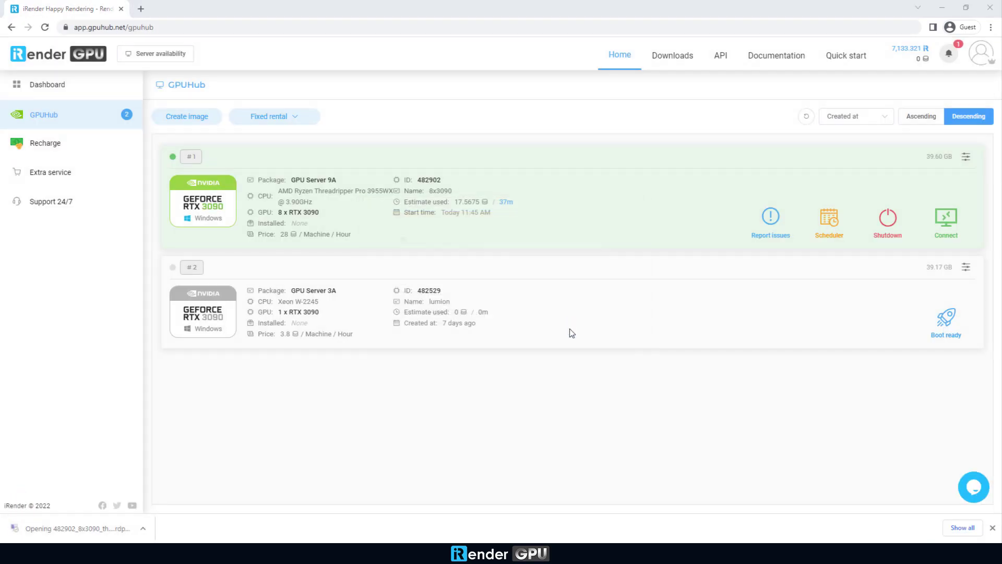
{"action": "key", "text": "ctrl+v"}
{"action": "key", "text": "Return"}
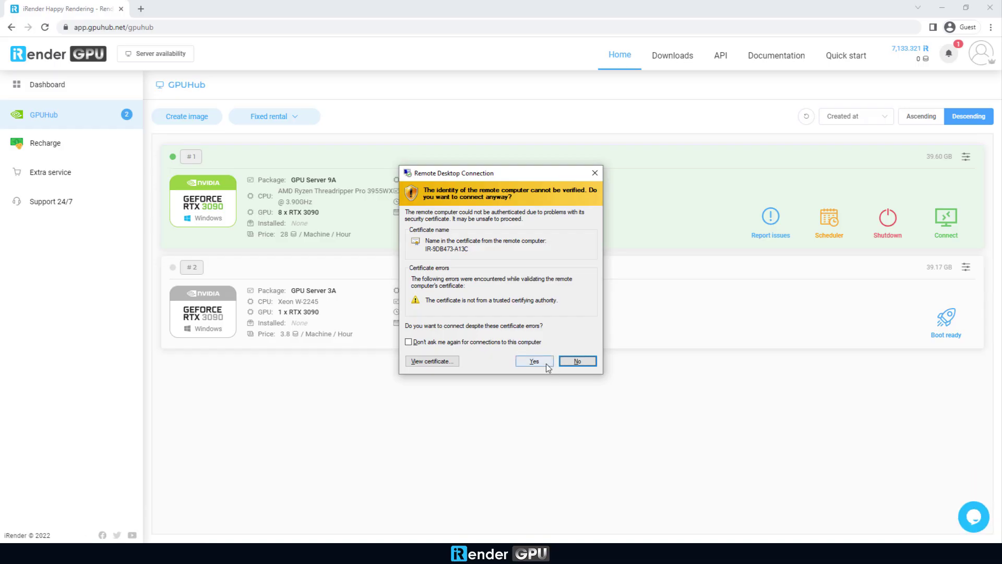
{"action": "key", "text": "y"}
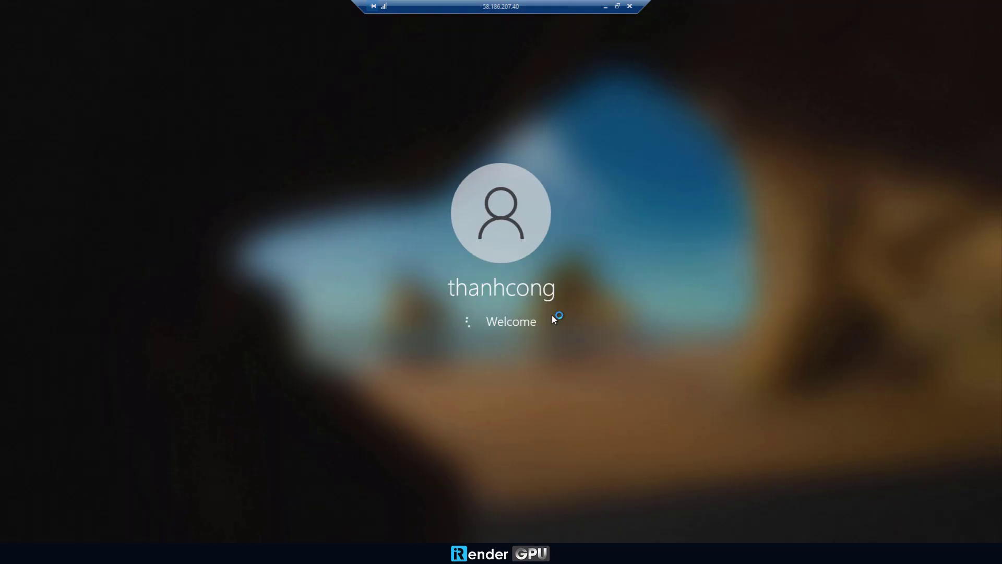
- Reach the remote desktop and browse to the Maya folder on Softwares (X:)
{"action": "left_click", "coordinate": [714, 466]}
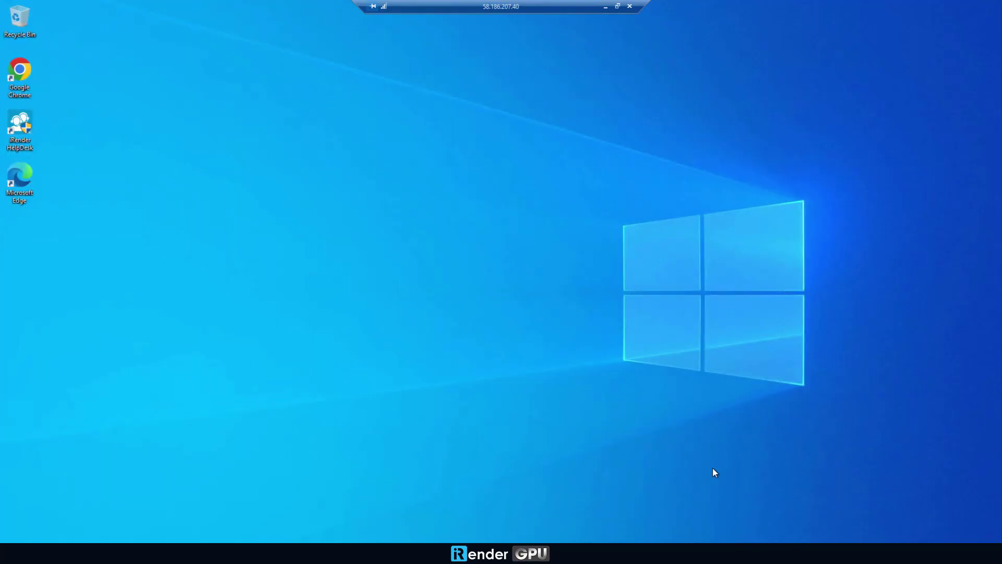
{"action": "right_click", "coordinate": [283, 247]}
{"action": "left_click", "coordinate": [300, 277]}
{"action": "left_click", "coordinate": [305, 553]}
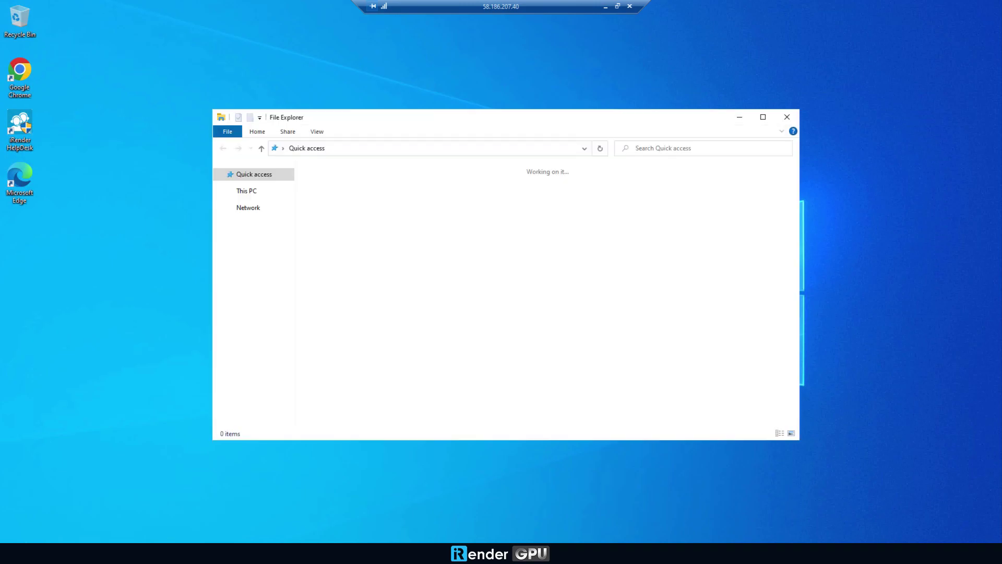
{"action": "left_click", "coordinate": [242, 267]}
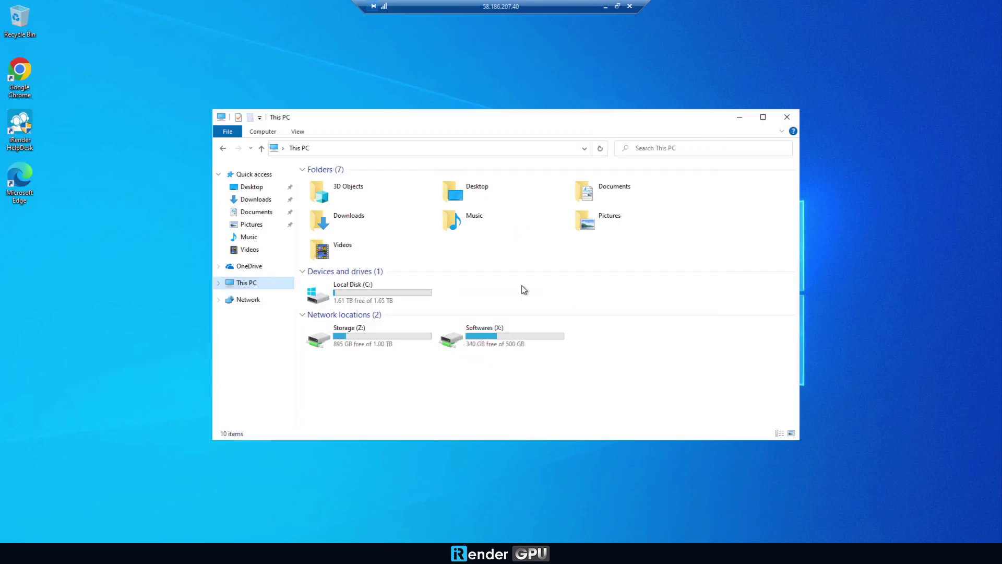
{"action": "left_click", "coordinate": [474, 340]}
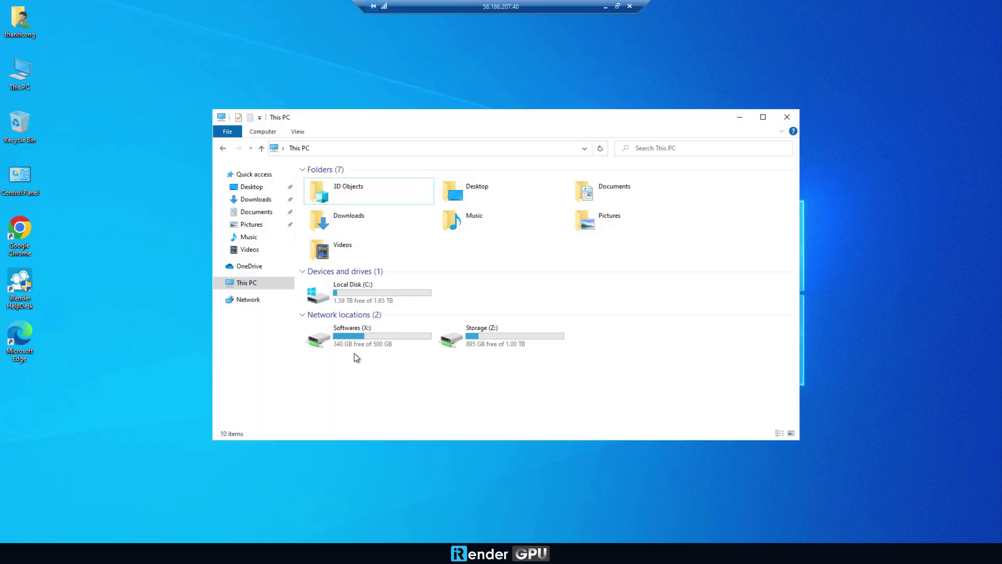
{"action": "double_click", "coordinate": [359, 340]}
{"action": "double_click", "coordinate": [358, 351]}
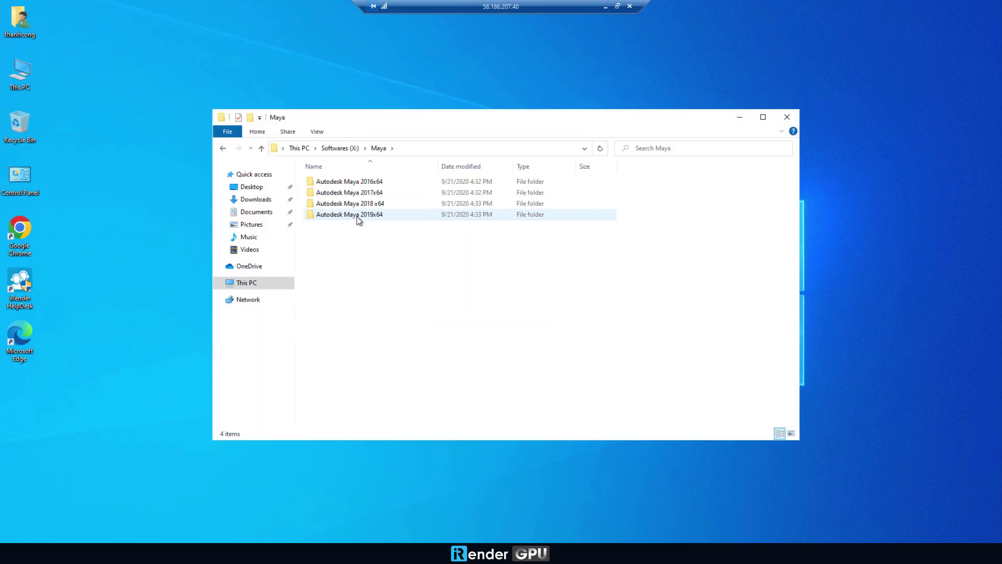
- Copy Autodesk Maya 2019x64 to the desktop and run the Autodesk_Maya_2019_2_Update installer
{"action": "left_click_drag", "start_coordinate": [358, 215], "coordinate": [252, 187]}
{"action": "left_click", "coordinate": [520, 280]}
{"action": "left_click", "coordinate": [739, 116]}
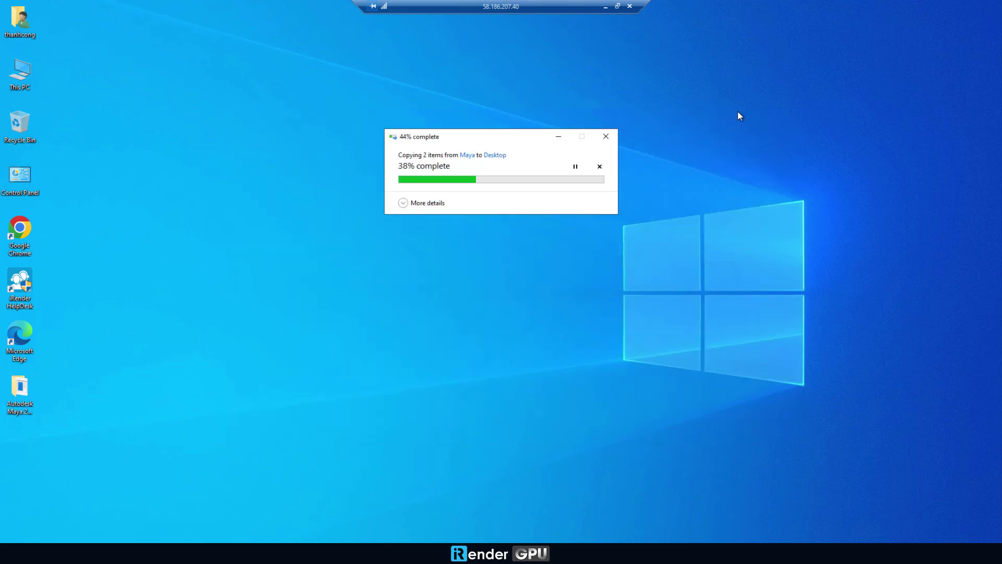
{"action": "double_click", "coordinate": [99, 337]}
{"action": "double_click", "coordinate": [358, 194]}
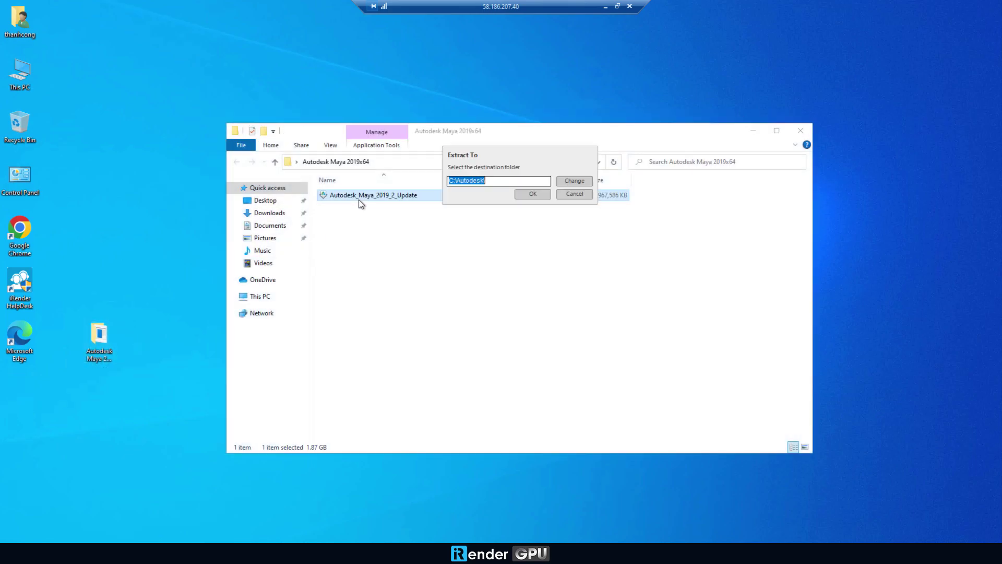
- Extract the installer to C:\Autodesk, accept the licence and start the Maya 2019 installation
{"action": "left_click", "coordinate": [531, 192]}
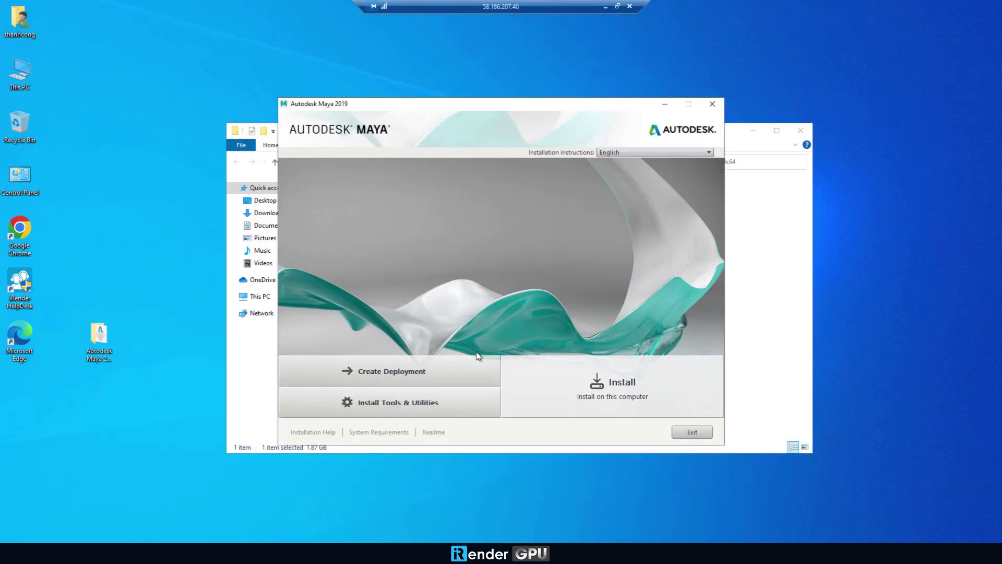
{"action": "left_click", "coordinate": [561, 385]}
{"action": "left_click", "coordinate": [635, 402]}
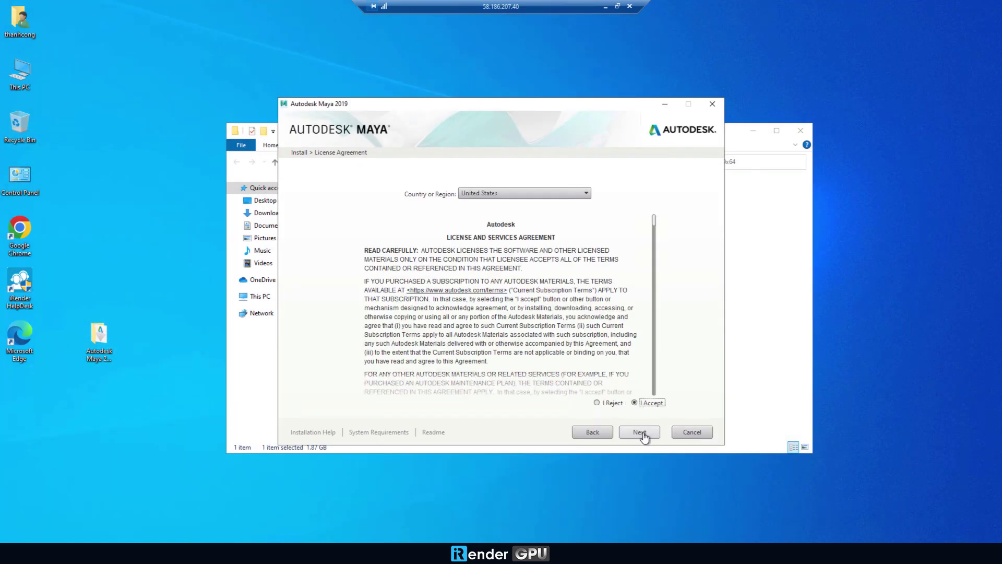
{"action": "left_click", "coordinate": [640, 432]}
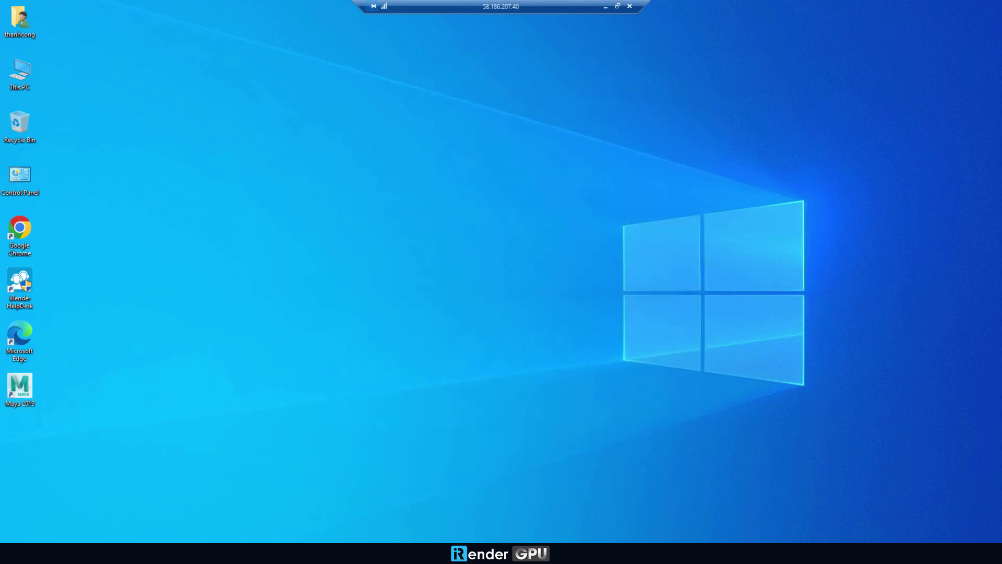
- Copy the GPU_MipMap_Race_Ring folder from Storage (Z:) to the desktop
{"action": "key", "text": "super+e"}
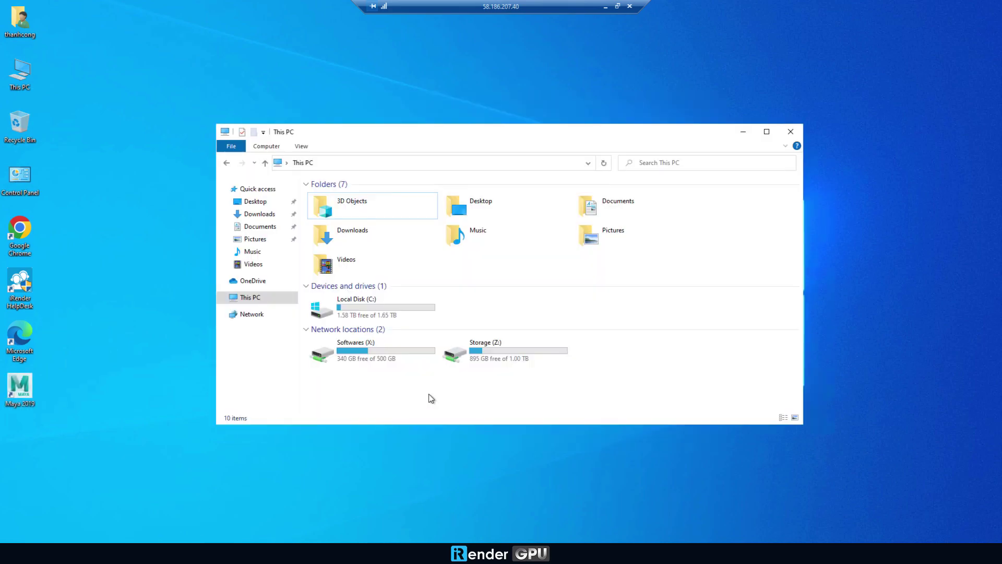
{"action": "double_click", "coordinate": [480, 351]}
{"action": "left_click_drag", "start_coordinate": [360, 207], "coordinate": [145, 330]}
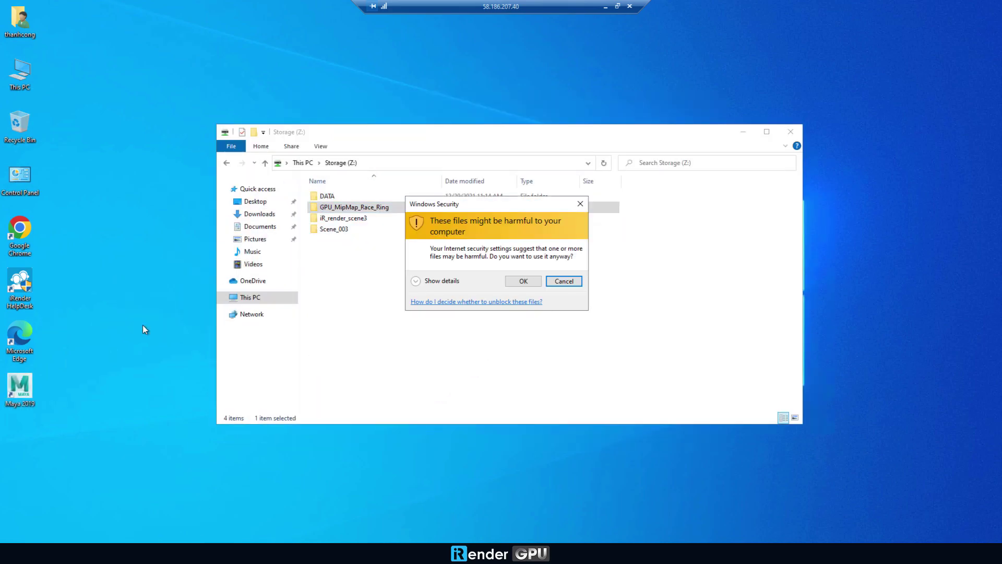
{"action": "left_click", "coordinate": [523, 281]}
{"action": "left_click", "coordinate": [744, 131]}
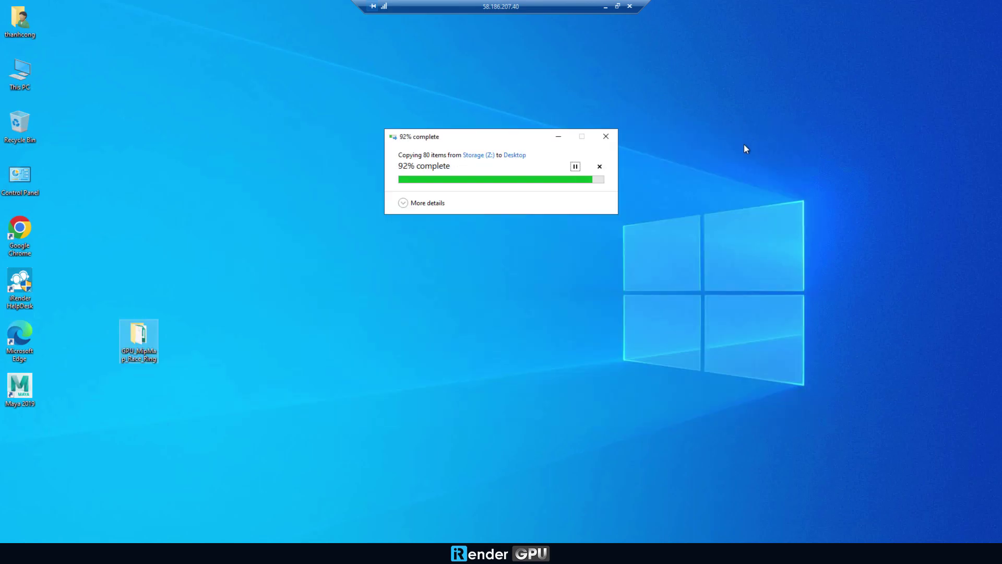
- Open the GPU_On_Demand_MipMap scene from that folder in Maya
{"action": "double_click", "coordinate": [144, 357]}
{"action": "left_click", "coordinate": [377, 244]}
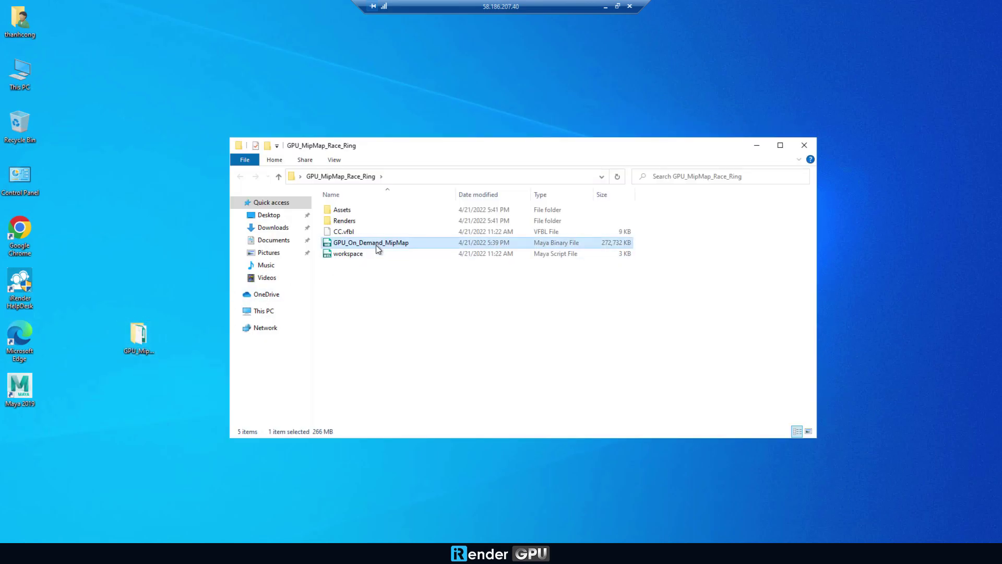
{"action": "right_click", "coordinate": [377, 247]}
{"action": "left_click", "coordinate": [394, 255]}
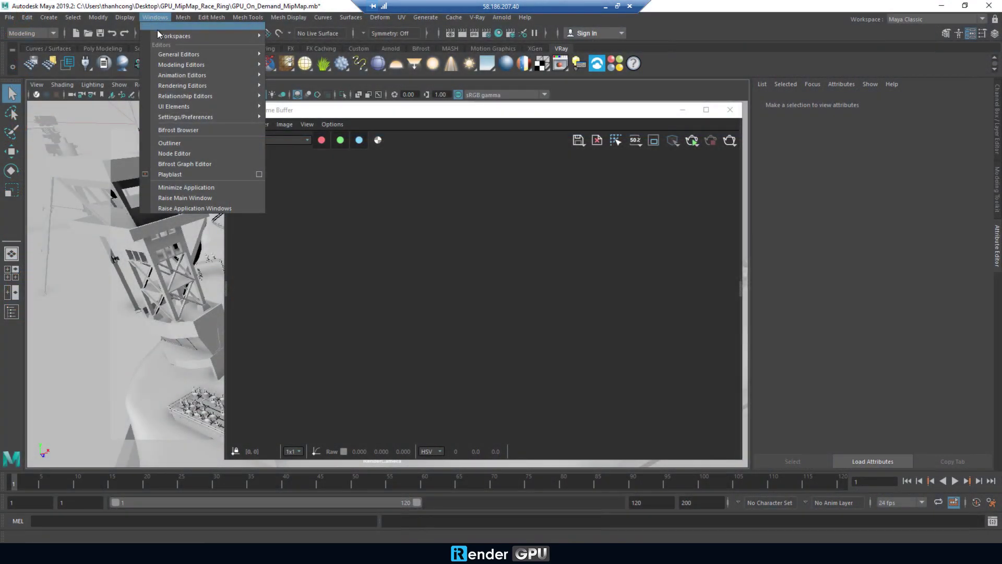
- Set the Render Settings resolution preset to HD 1080 (1920 × 1080)
{"action": "mouse_move", "coordinate": [174, 87]}
{"action": "left_click", "coordinate": [294, 107]}
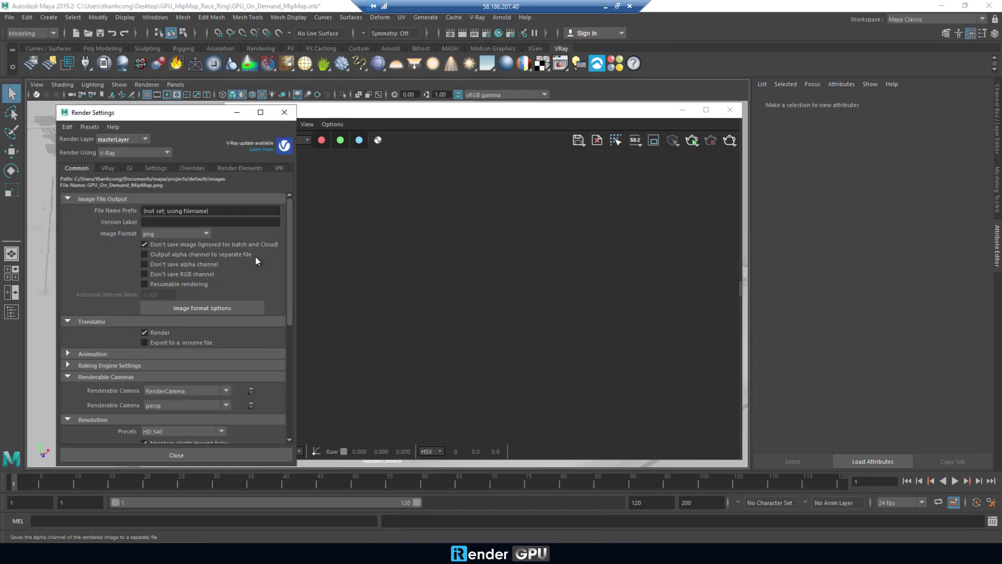
{"action": "scroll", "coordinate": [273, 334], "scroll_direction": "down", "scroll_amount": 5}
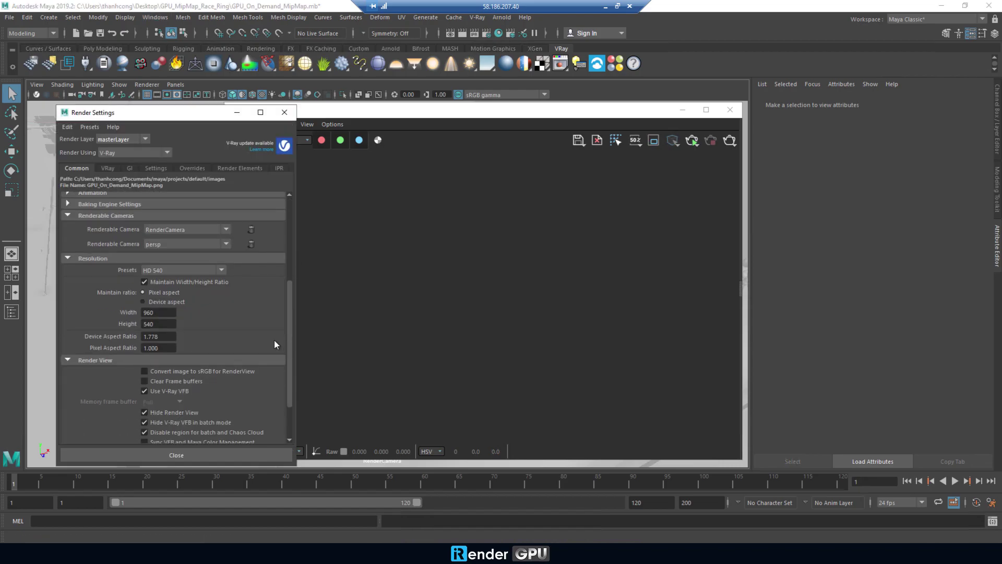
{"action": "left_click", "coordinate": [222, 270]}
{"action": "left_click", "coordinate": [193, 318]}
{"action": "scroll", "coordinate": [283, 315], "scroll_direction": "down", "scroll_amount": 3}
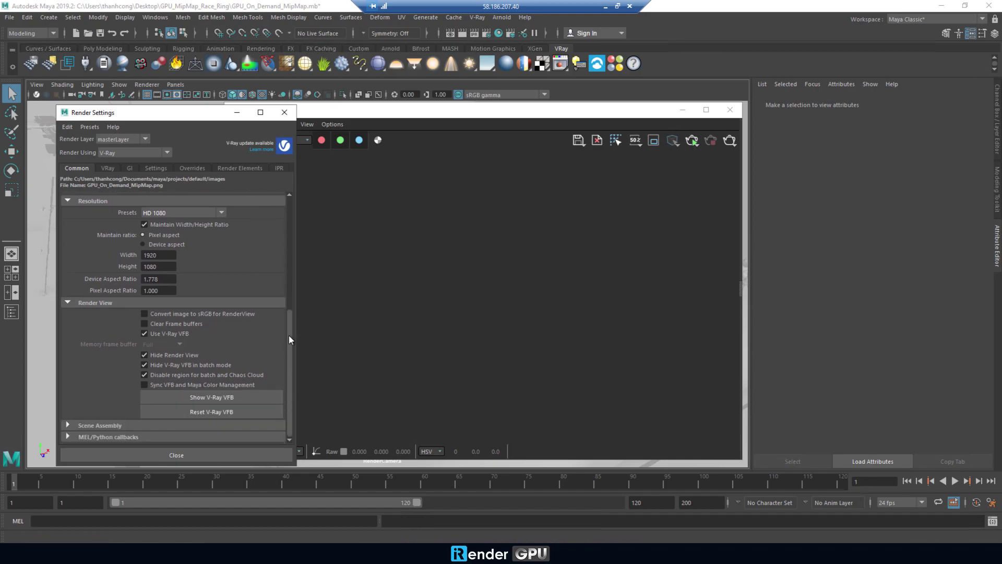
{"action": "scroll", "coordinate": [289, 335], "scroll_direction": "up", "scroll_amount": 4}
- Render the race-track scene from the V-Ray Frame Buffer
{"action": "left_click", "coordinate": [298, 290]}
{"action": "left_click", "coordinate": [259, 124]}
{"action": "left_click", "coordinate": [396, 153]}
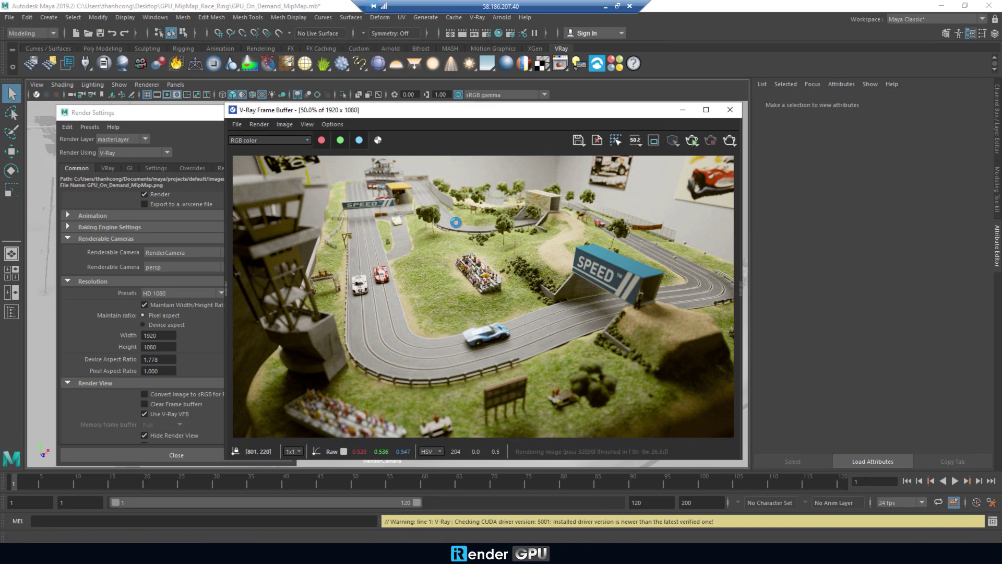
- Change the output width to 3840 in Render Settings
{"action": "scroll", "coordinate": [471, 342], "scroll_direction": "up", "scroll_amount": 2}
{"action": "scroll", "coordinate": [421, 287], "scroll_direction": "down", "scroll_amount": 2}
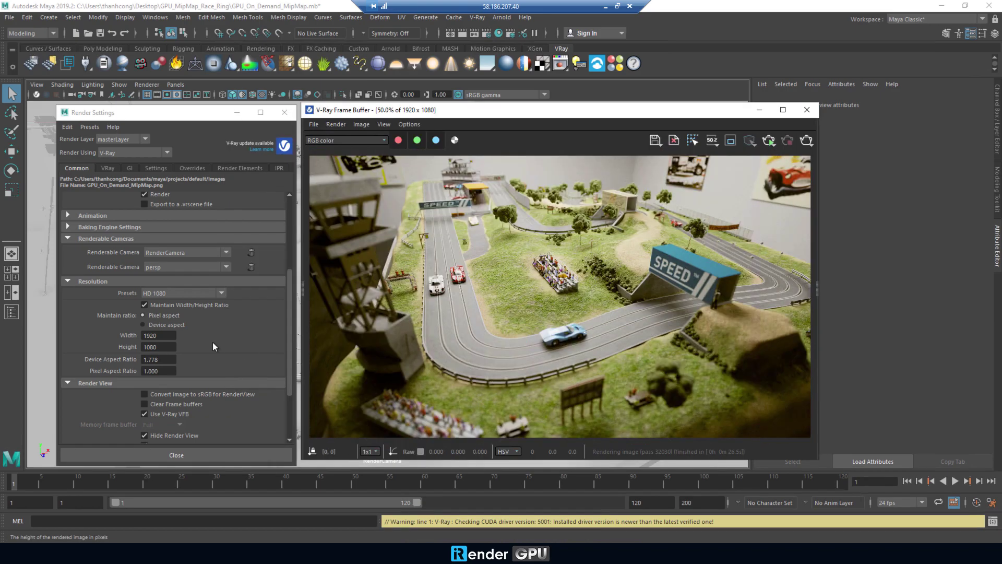
{"action": "left_click", "coordinate": [165, 335]}
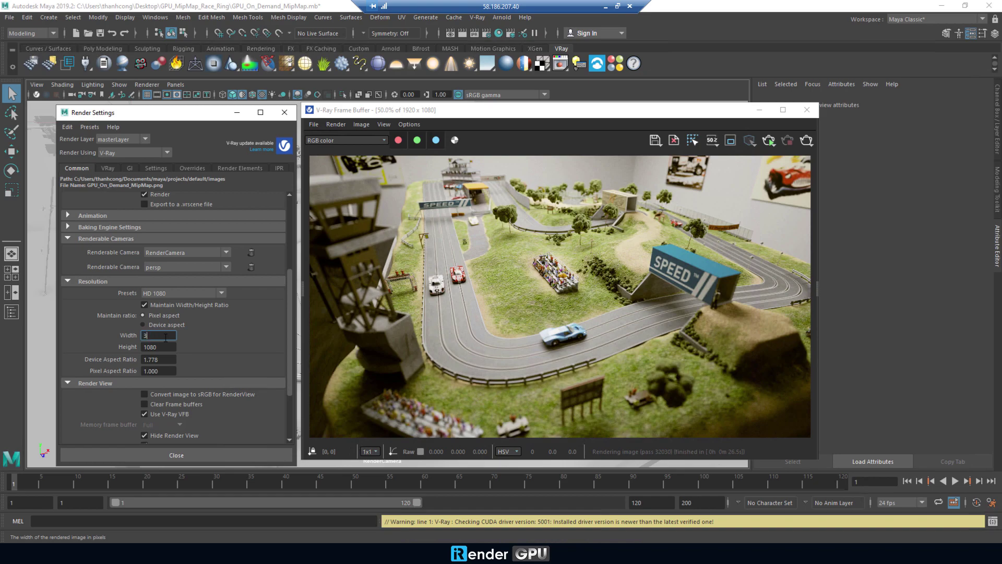
{"action": "type", "text": "3840"}
{"action": "key", "text": "Return"}
- Render the race-track scene again at 3840 × 2159 resolution
{"action": "left_click", "coordinate": [621, 297]}
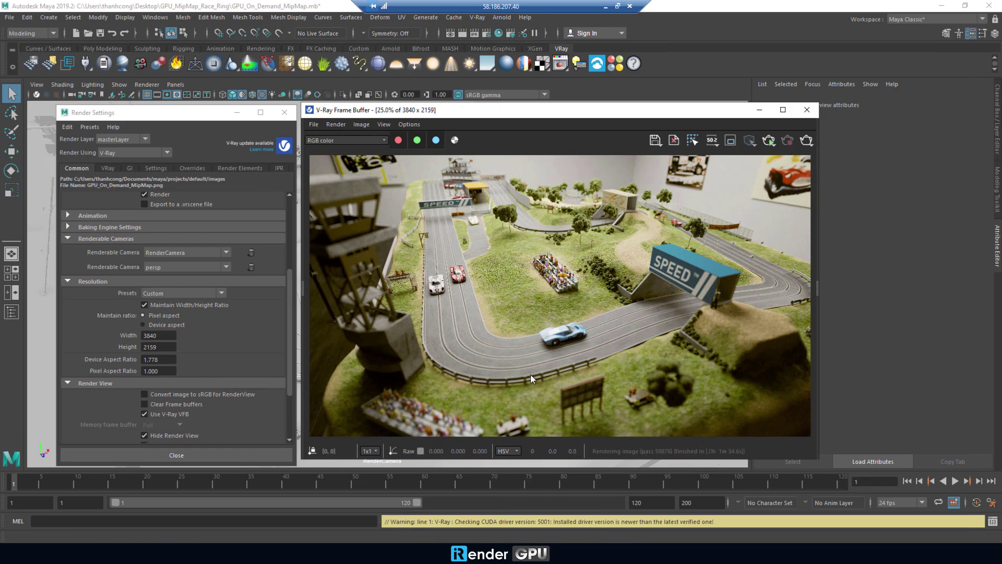
{"action": "scroll", "coordinate": [615, 292], "scroll_direction": "up", "scroll_amount": 2}
{"action": "scroll", "coordinate": [618, 297], "scroll_direction": "down", "scroll_amount": 1}
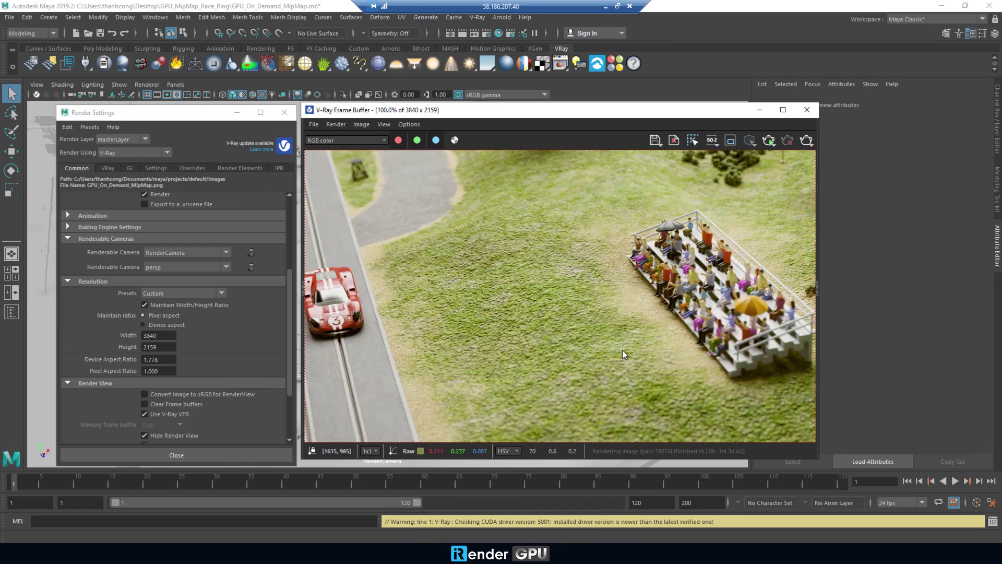
{"action": "scroll", "coordinate": [641, 335], "scroll_direction": "down", "scroll_amount": 2}
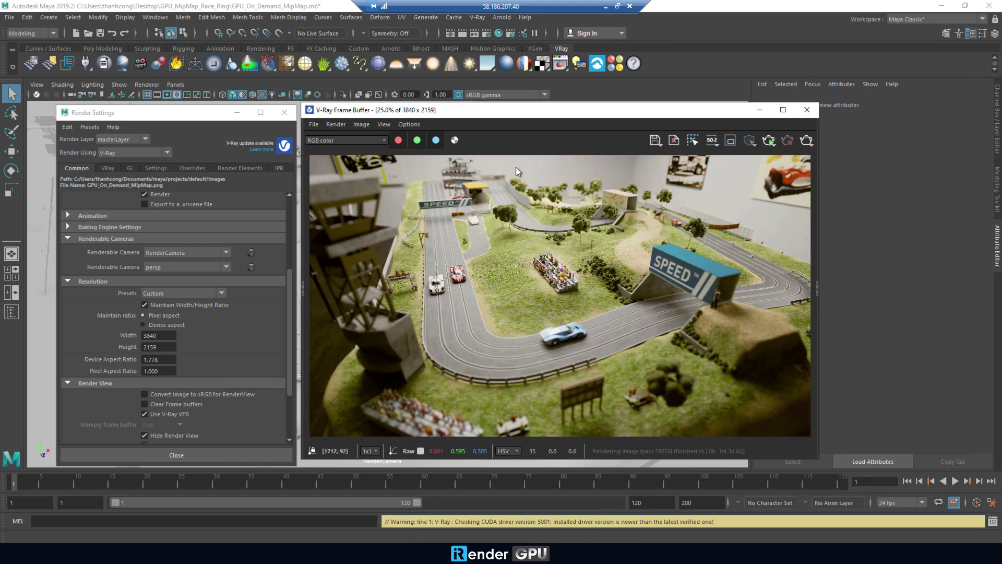
- Save the V-Ray render as 4k.png in Desktop\GPU_MipMap_Race_Ring
{"action": "left_click", "coordinate": [655, 141]}
{"action": "left_click", "coordinate": [134, 163]}
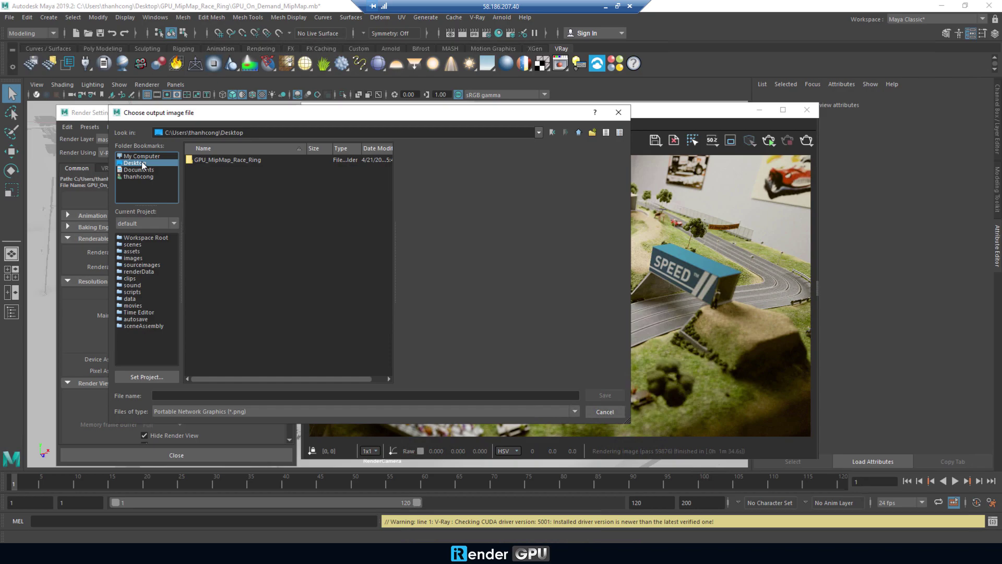
{"action": "double_click", "coordinate": [235, 160]}
{"action": "left_click", "coordinate": [255, 395]}
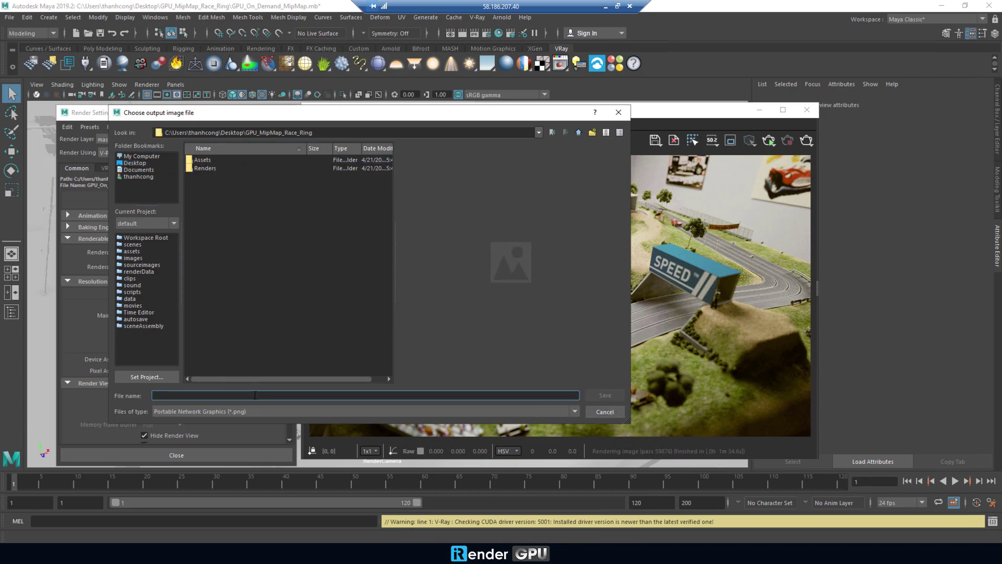
{"action": "type", "text": "4k"}
{"action": "left_click", "coordinate": [603, 395]}
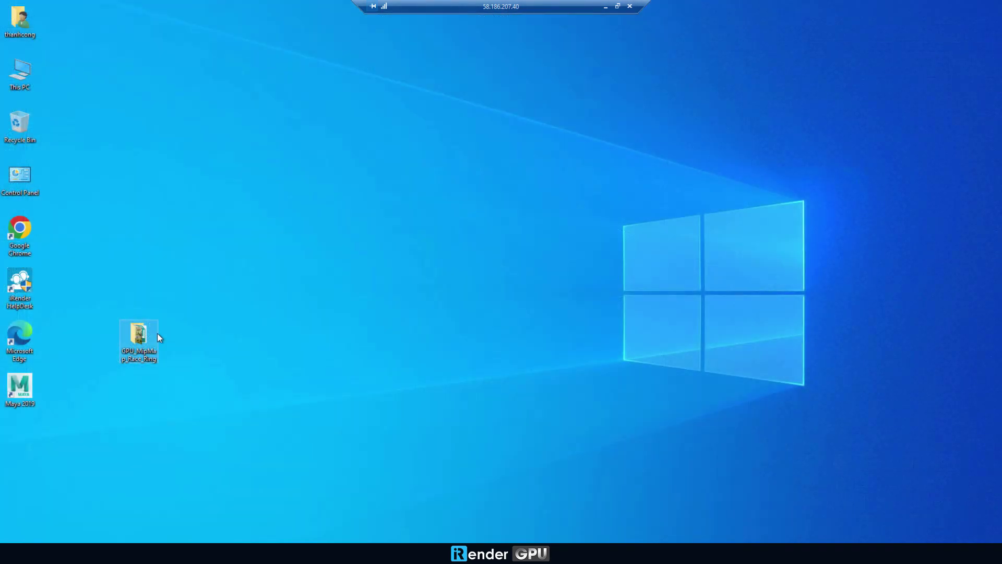
- Copy 4k.png from the desktop project folder into GPU_MipMap_Race_Ring on Storage (Z:)
{"action": "double_click", "coordinate": [146, 336]}
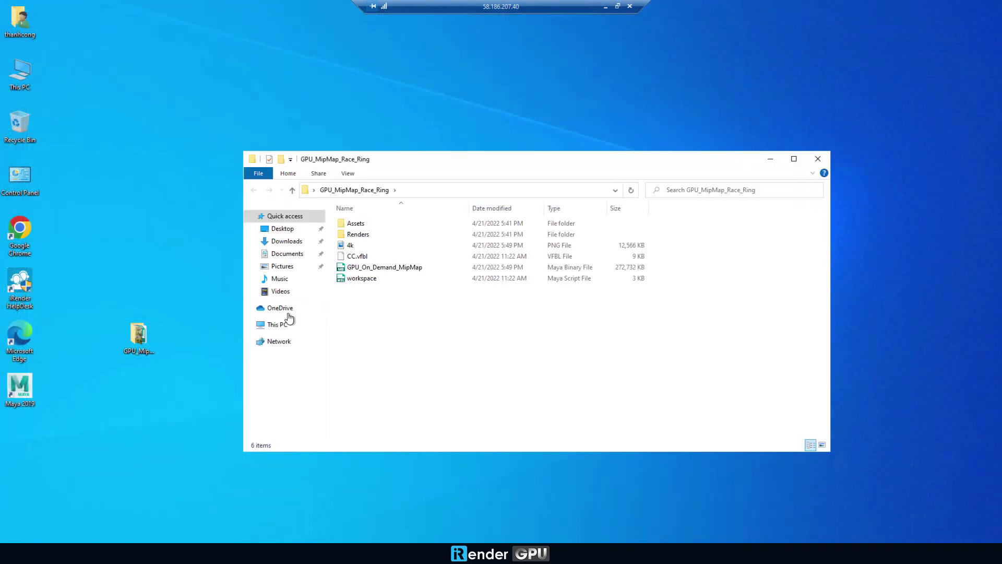
{"action": "left_click", "coordinate": [351, 245]}
{"action": "right_click", "coordinate": [353, 245]}
{"action": "left_click", "coordinate": [376, 481]}
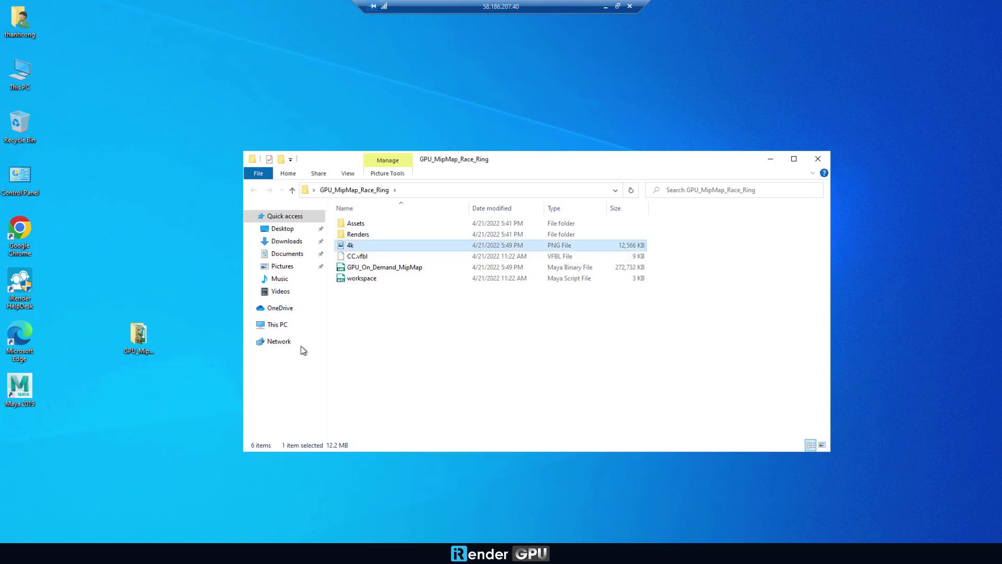
{"action": "left_click", "coordinate": [277, 325]}
{"action": "double_click", "coordinate": [496, 376]}
{"action": "double_click", "coordinate": [389, 234]}
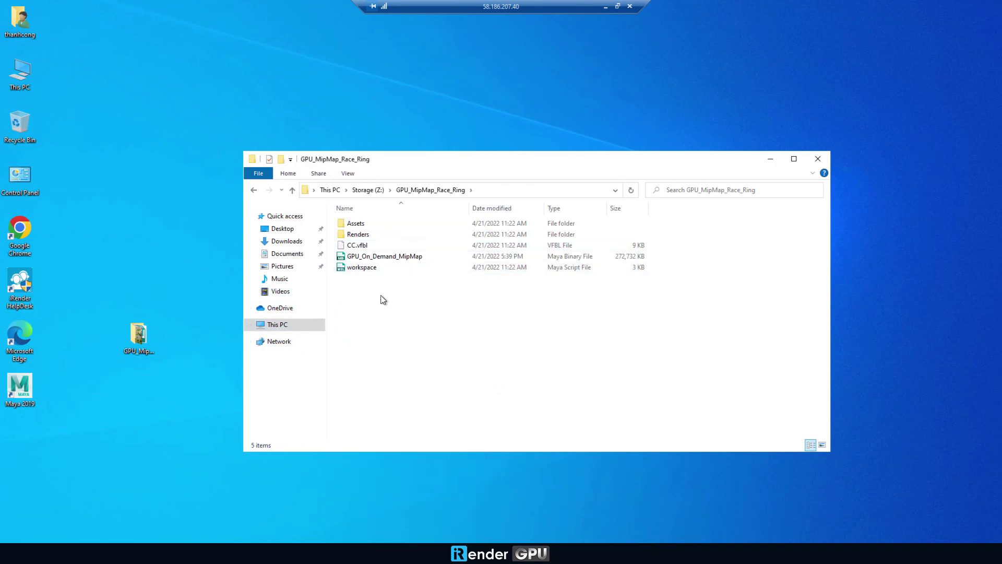
{"action": "right_click", "coordinate": [383, 299]}
{"action": "left_click", "coordinate": [413, 369]}
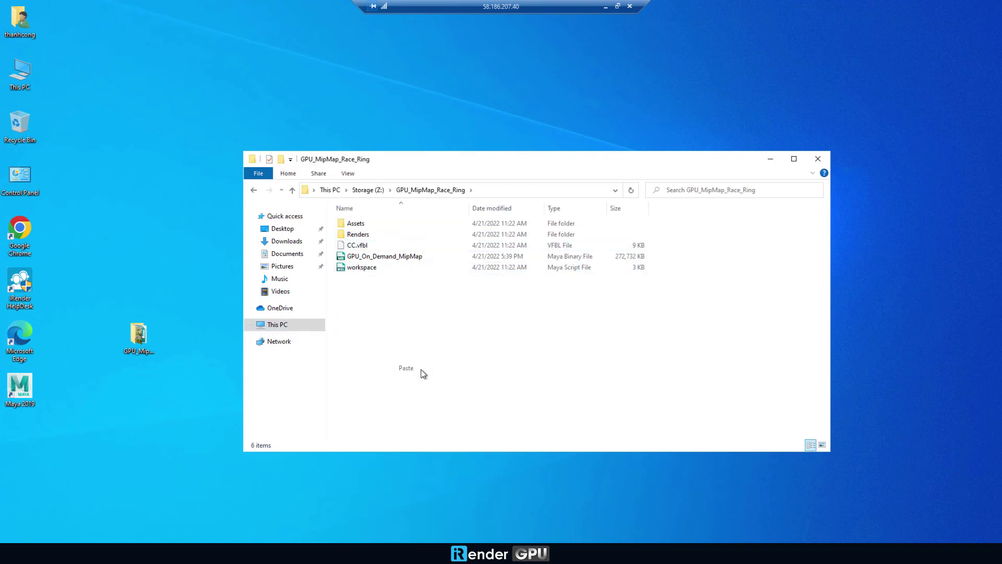
- Close Explorer, disconnect Remote Desktop, shut down the GPU machine and submit the session rating
{"action": "left_click", "coordinate": [817, 160]}
{"action": "left_click", "coordinate": [630, 7]}
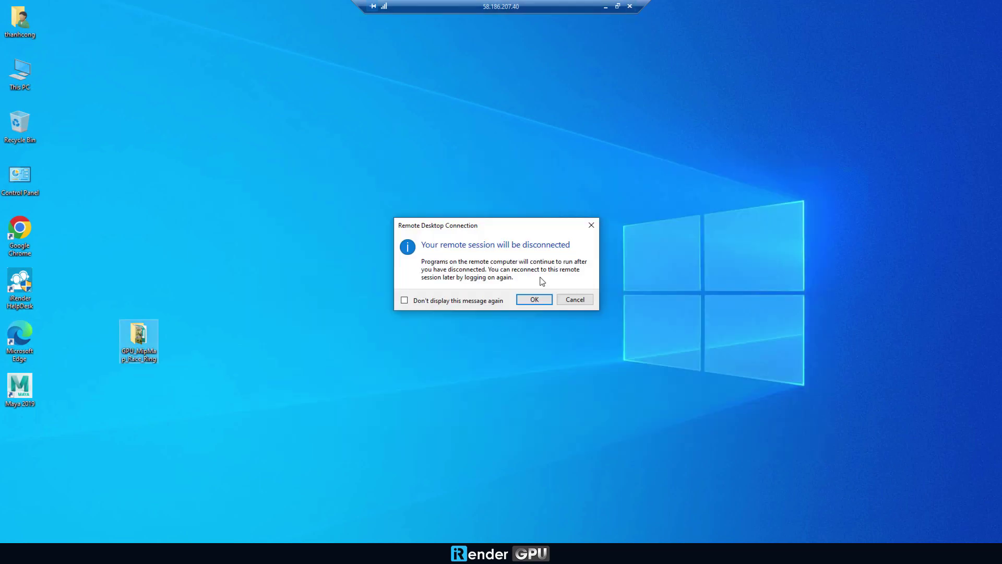
{"action": "left_click", "coordinate": [534, 300]}
{"action": "left_click", "coordinate": [885, 221]}
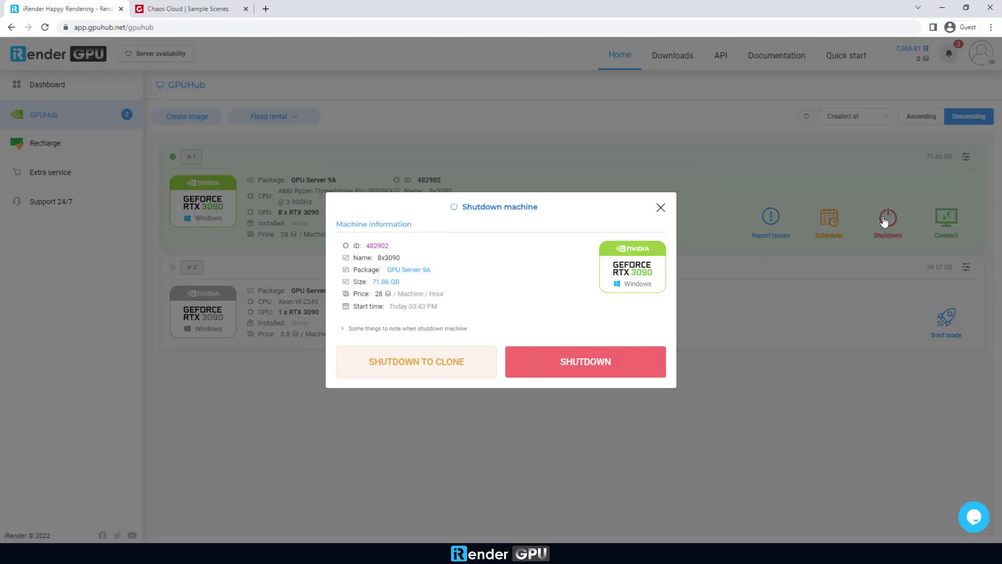
{"action": "left_click", "coordinate": [577, 372]}
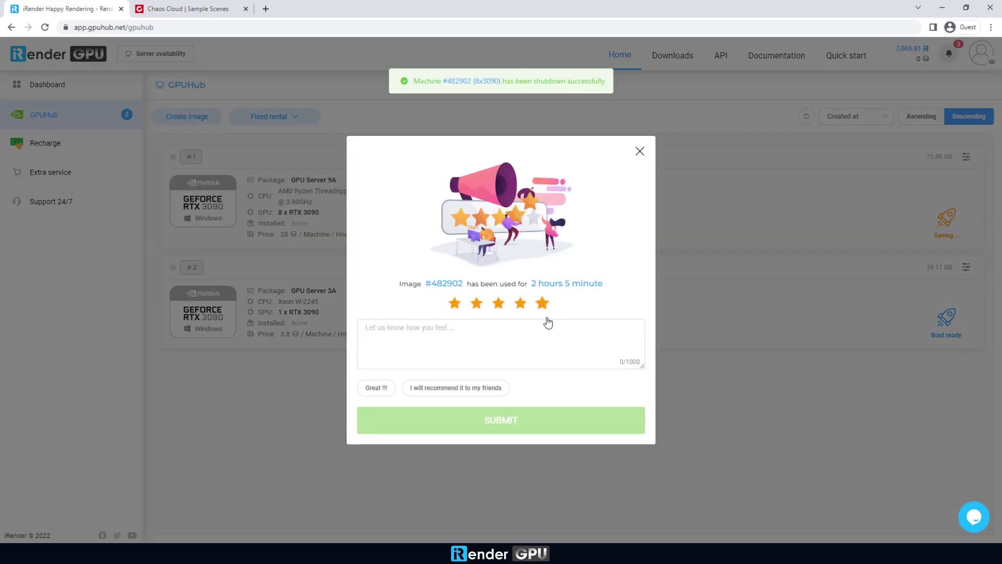
{"action": "left_click", "coordinate": [559, 419]}
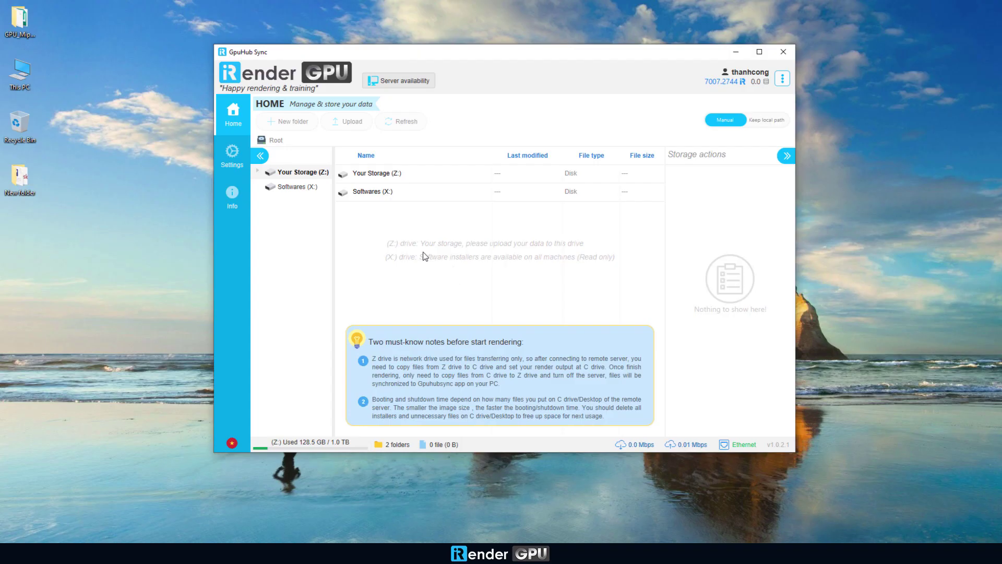
- Download 4k.png from Z:\GPU_MipMap_Race_Ring to the local Desktop folder
{"action": "double_click", "coordinate": [371, 174]}
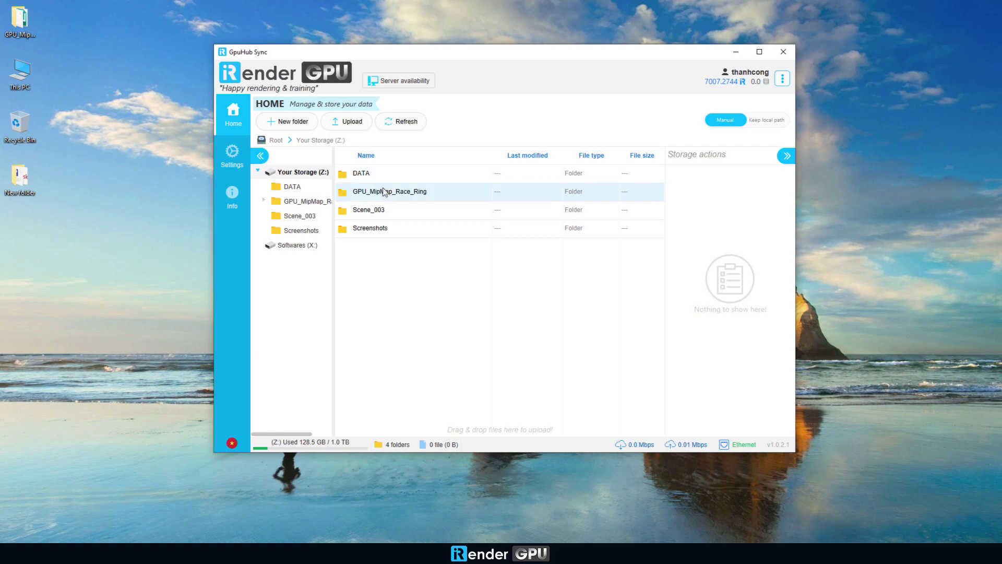
{"action": "double_click", "coordinate": [384, 192]}
{"action": "right_click", "coordinate": [387, 208]}
{"action": "left_click", "coordinate": [407, 213]}
{"action": "left_click", "coordinate": [473, 285]}
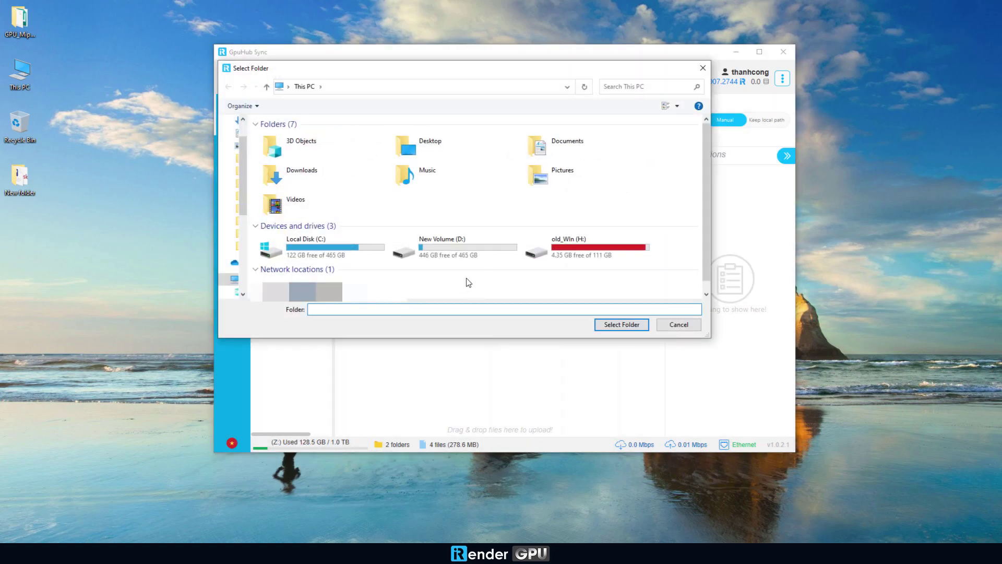
{"action": "double_click", "coordinate": [443, 151]}
{"action": "left_click", "coordinate": [610, 324]}
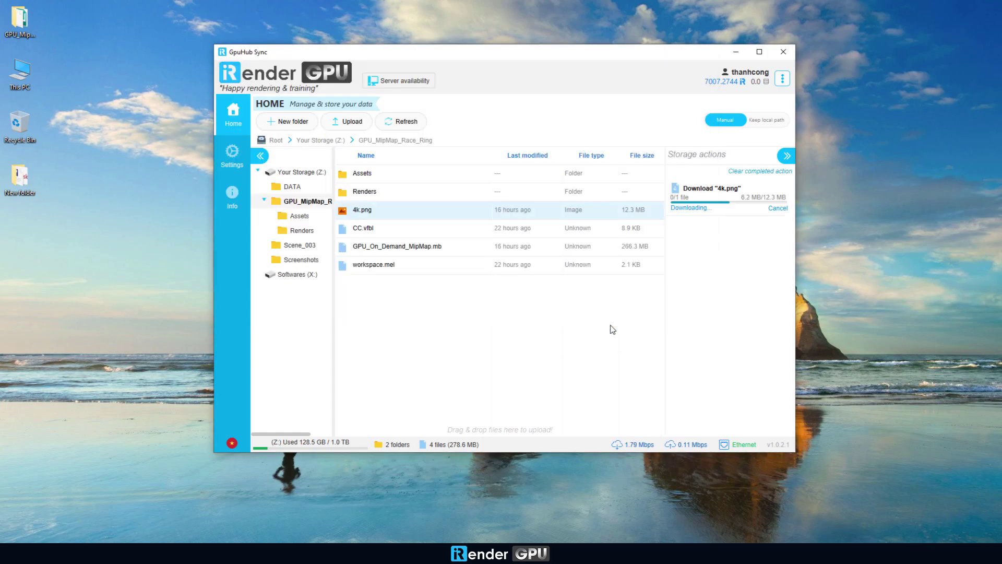
{"action": "left_click", "coordinate": [736, 52]}
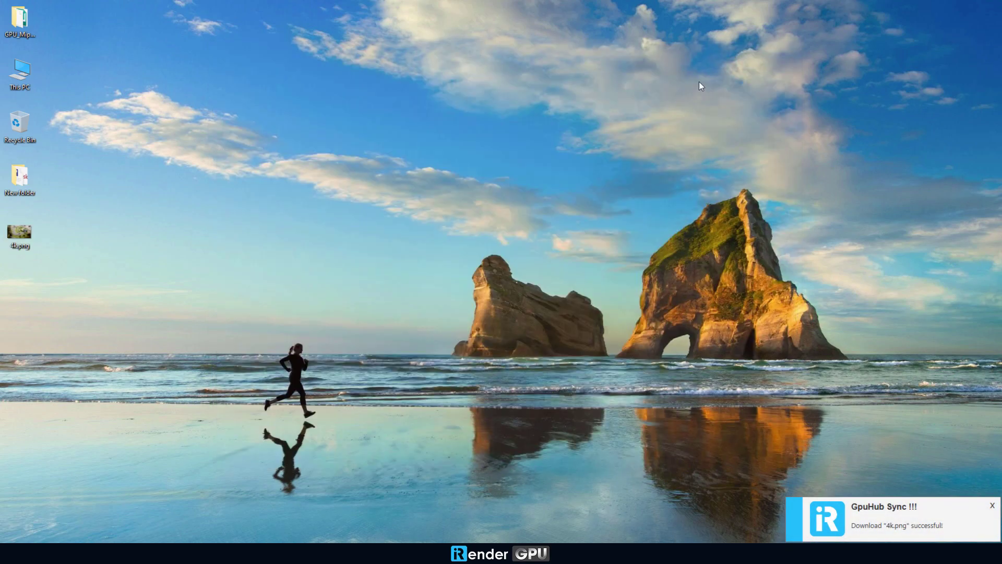